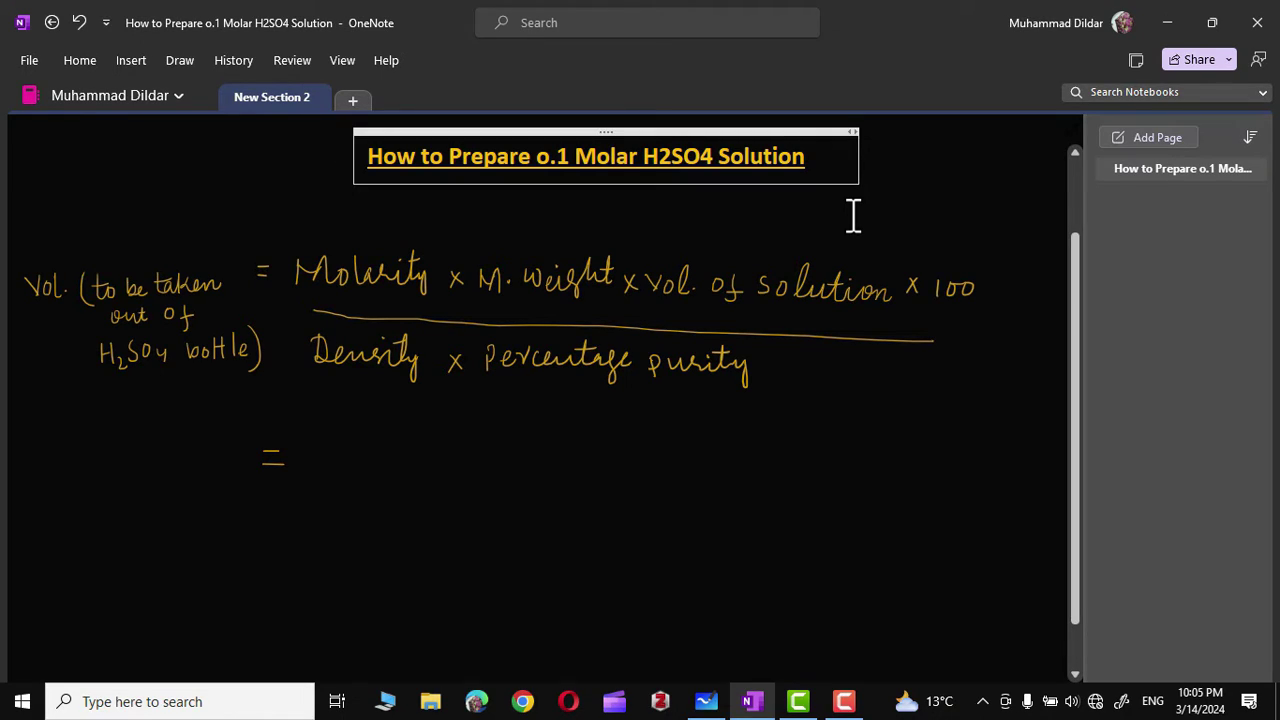
Step: Mark the solution volume as (L) and write 0.1 × 98 × 1 × 100 over a fraction line
left_click(258, 477)
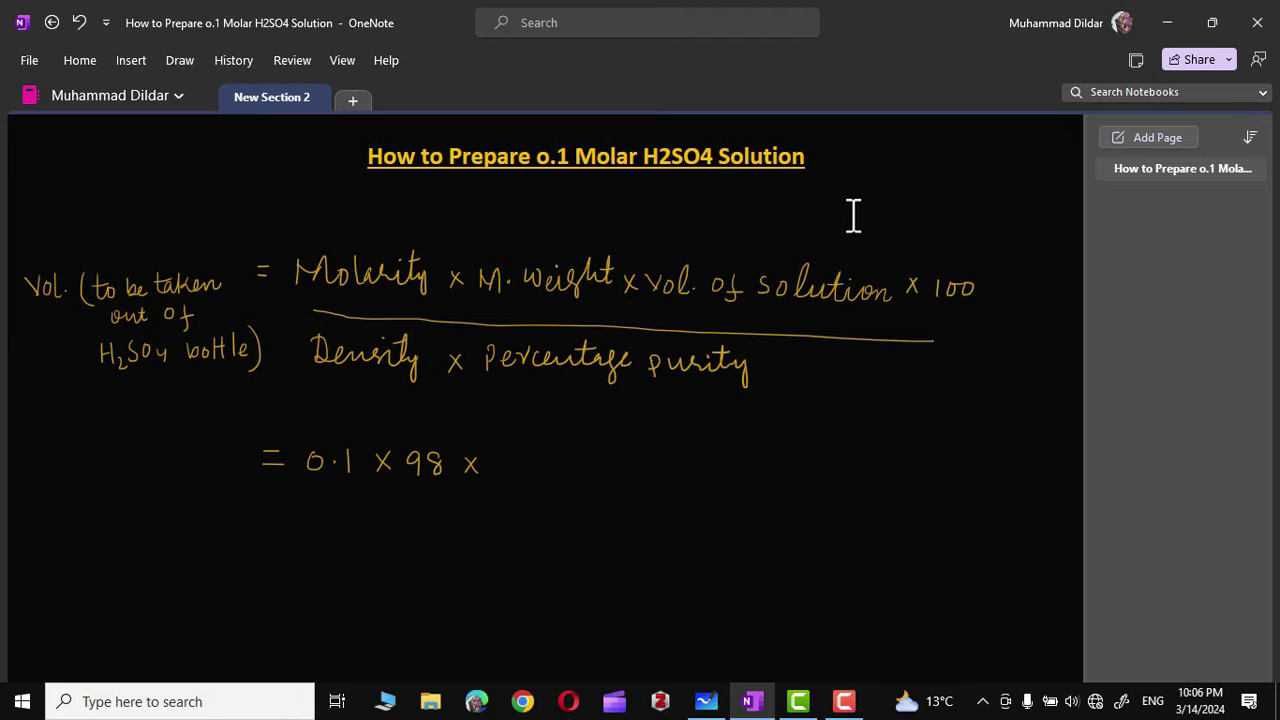
mouse_move(858, 311)
left_mouse_down()
mouse_move(855, 332)
mouse_move(876, 327)
mouse_move(889, 342)
left_mouse_up()
left_click_drag(497, 460, 498, 472)
left_click_drag(490, 473, 506, 473)
mouse_move(522, 457)
left_mouse_down()
mouse_move(533, 470)
mouse_move(522, 470)
mouse_move(552, 472)
mouse_move(578, 459)
left_mouse_up()
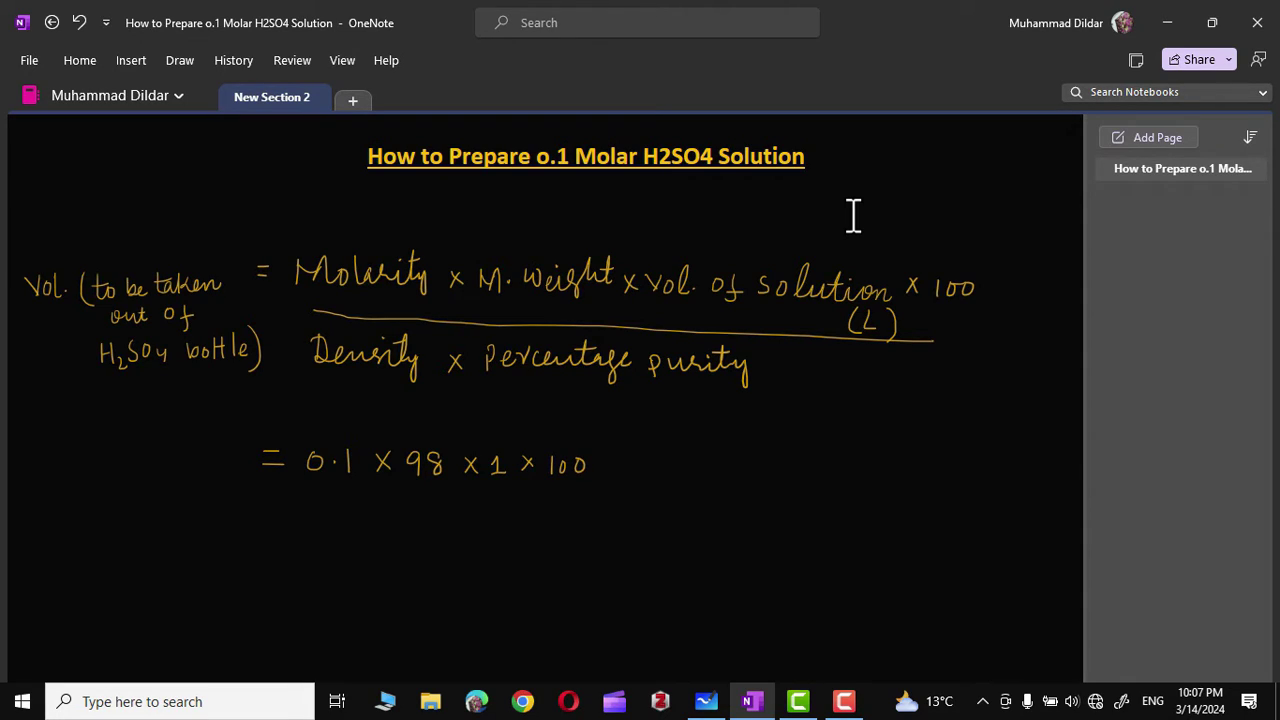
left_click_drag(306, 496, 576, 499)
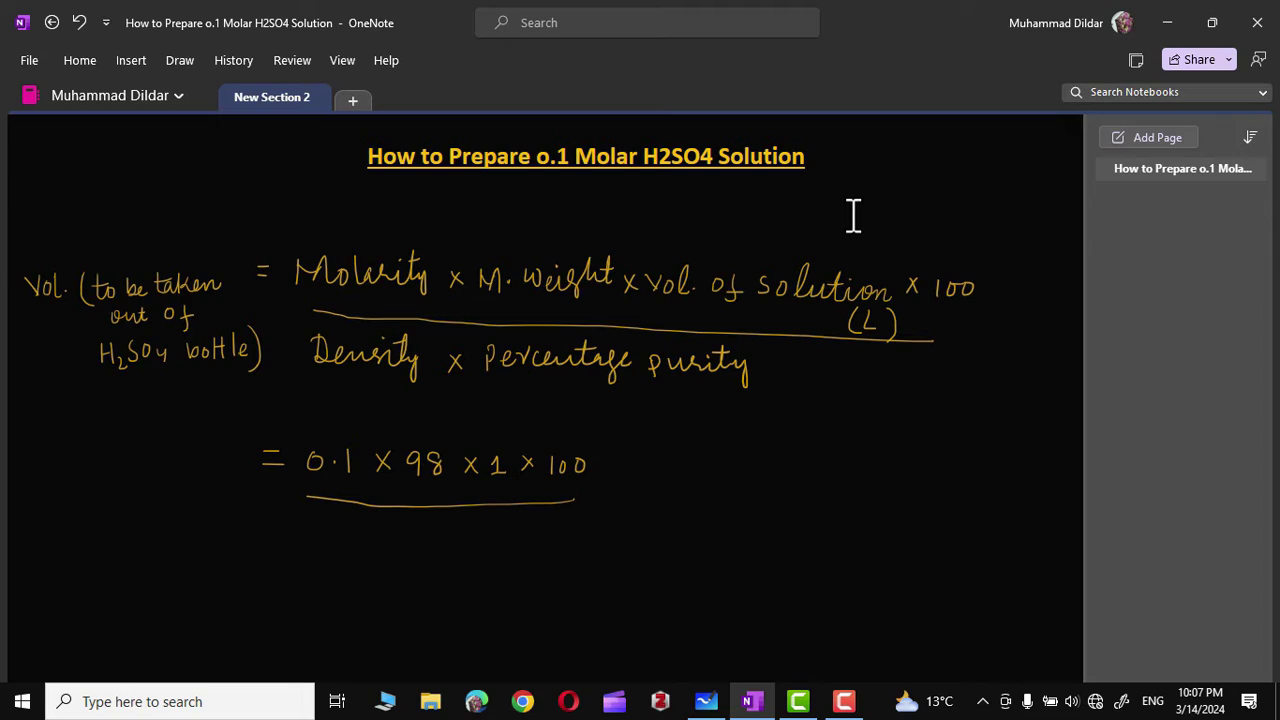
Step: Write the denominator 1.83 × 96, then '= 980/175.68 =' after the fraction
mouse_move(321, 513)
left_mouse_down()
mouse_move(323, 529)
mouse_move(350, 530)
mouse_move(357, 515)
mouse_move(366, 537)
mouse_move(403, 521)
mouse_move(404, 534)
left_mouse_up()
mouse_move(436, 519)
left_mouse_down()
mouse_move(431, 537)
mouse_move(443, 530)
left_mouse_up()
left_click_drag(596, 490, 618, 501)
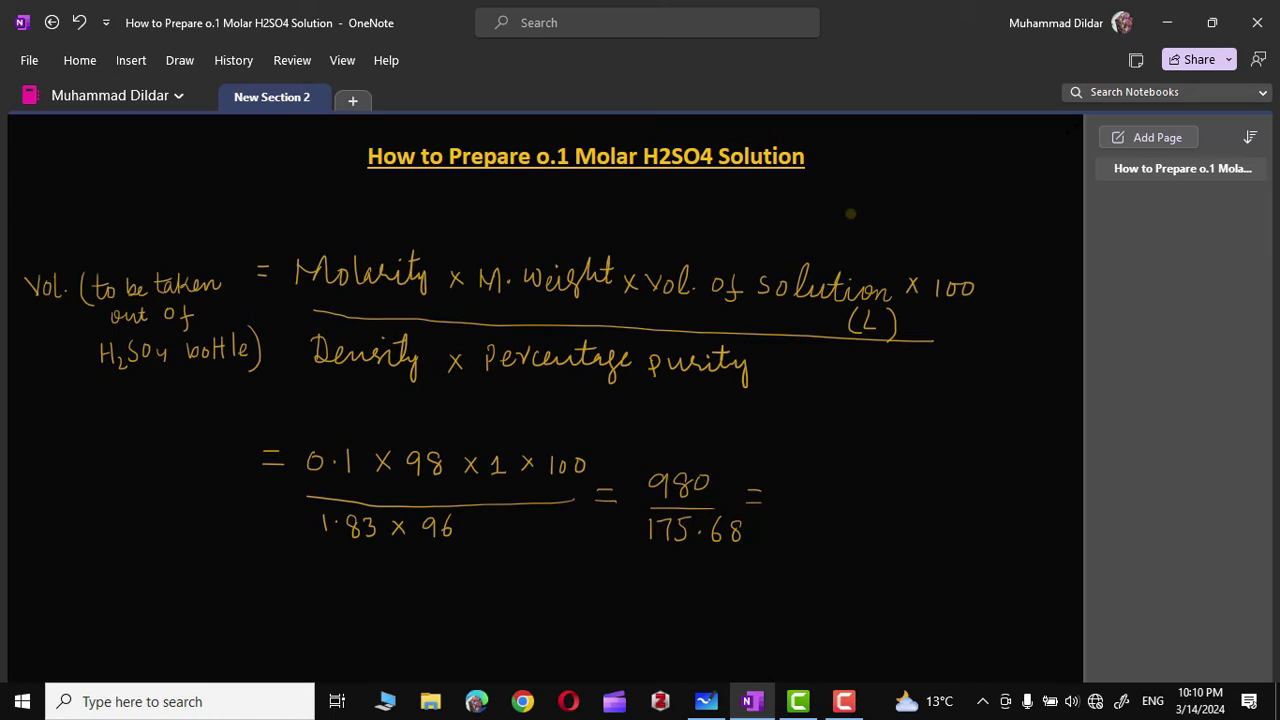
Step: Write the result 5.8ml after 980/175.68 with an arrow toward the flask
left_click_drag(806, 481, 788, 507)
left_click(813, 497)
left_click_drag(834, 483, 830, 510)
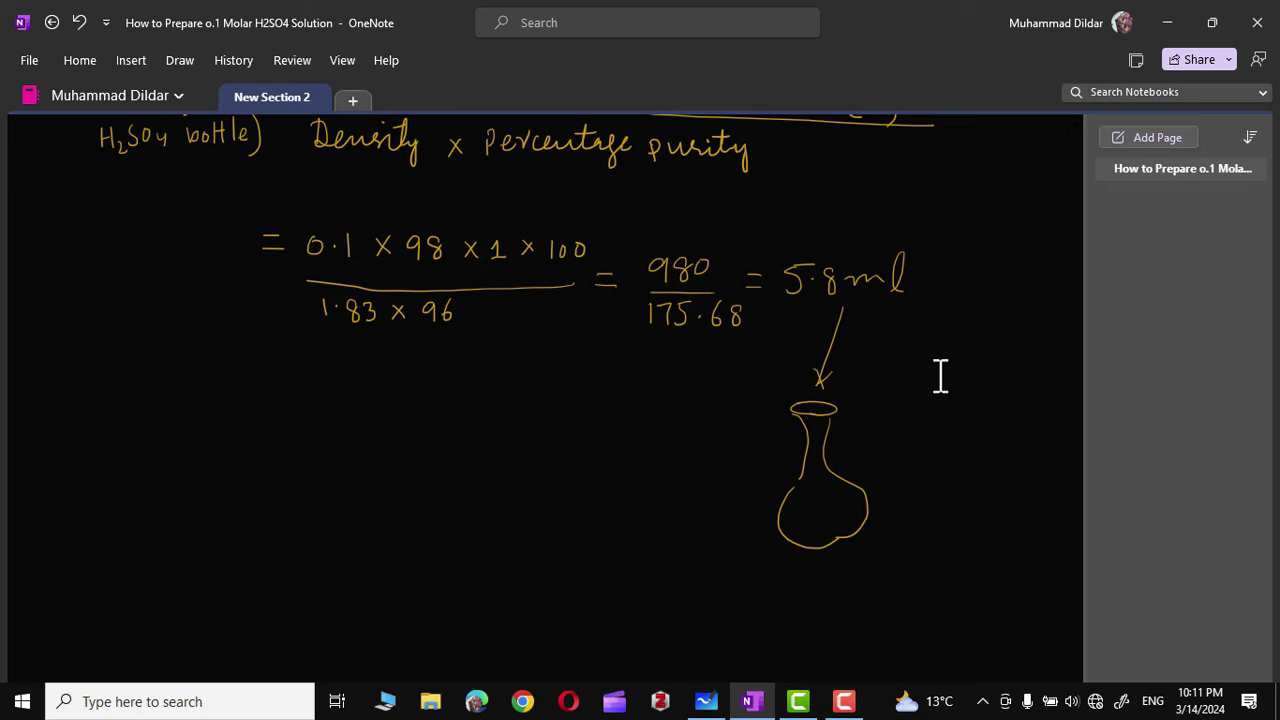
mouse_move(642, 441)
left_mouse_down()
mouse_move(722, 440)
mouse_move(708, 448)
left_mouse_up()
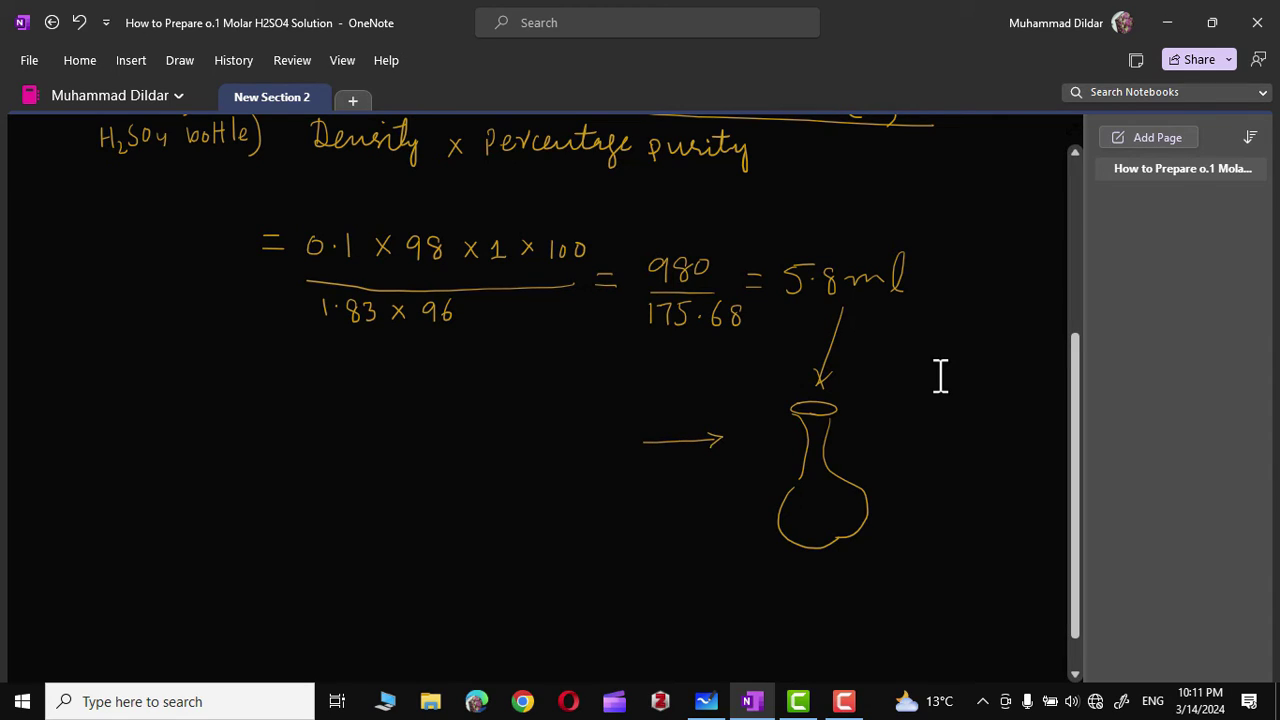
Step: Draw the flask's fill line labelled 1000ml and start the 0.1 M H2SO4 label
left_click_drag(786, 436, 898, 440)
left_click_drag(905, 434, 936, 440)
left_click_drag(942, 418, 952, 438)
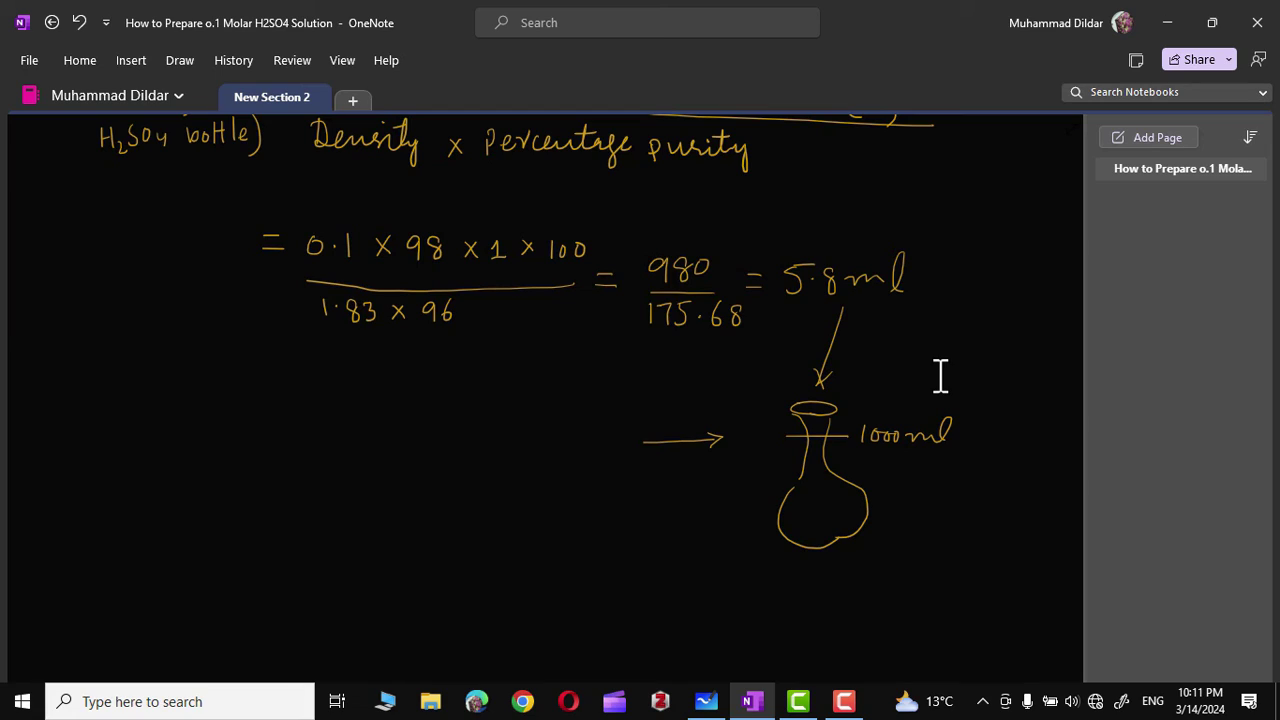
left_click_drag(590, 522, 623, 540)
left_click(604, 531)
Step: Scroll back up to the 'Vol. (to be taken out of H2SO4 bottle)' label at the top
scroll(597, 405, "up", 3)
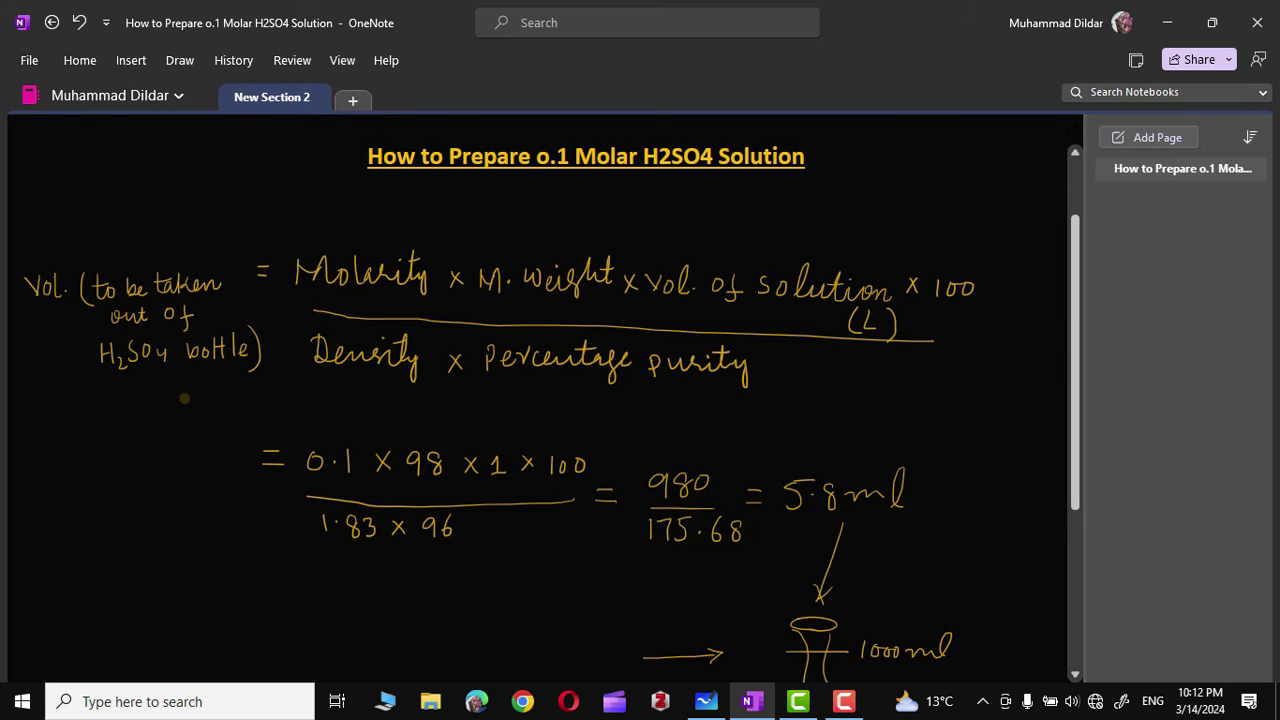
scroll(751, 429, "down", 3)
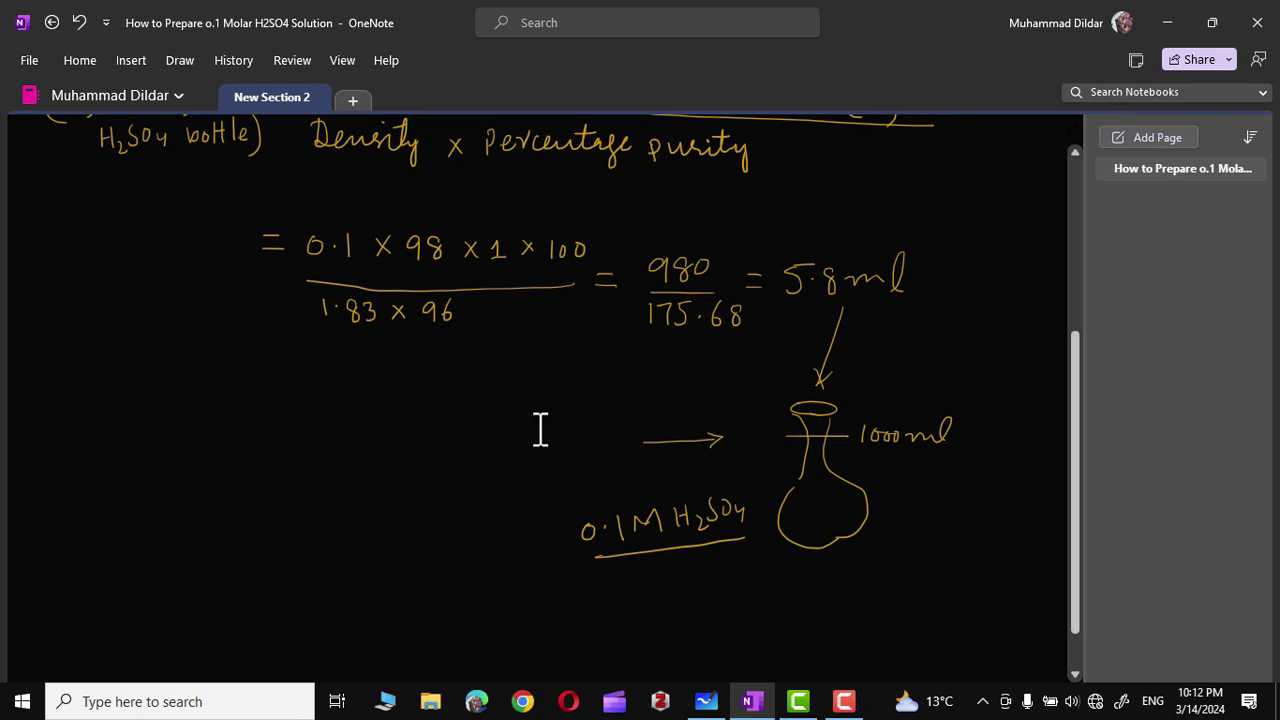
scroll(543, 429, "up", 3)
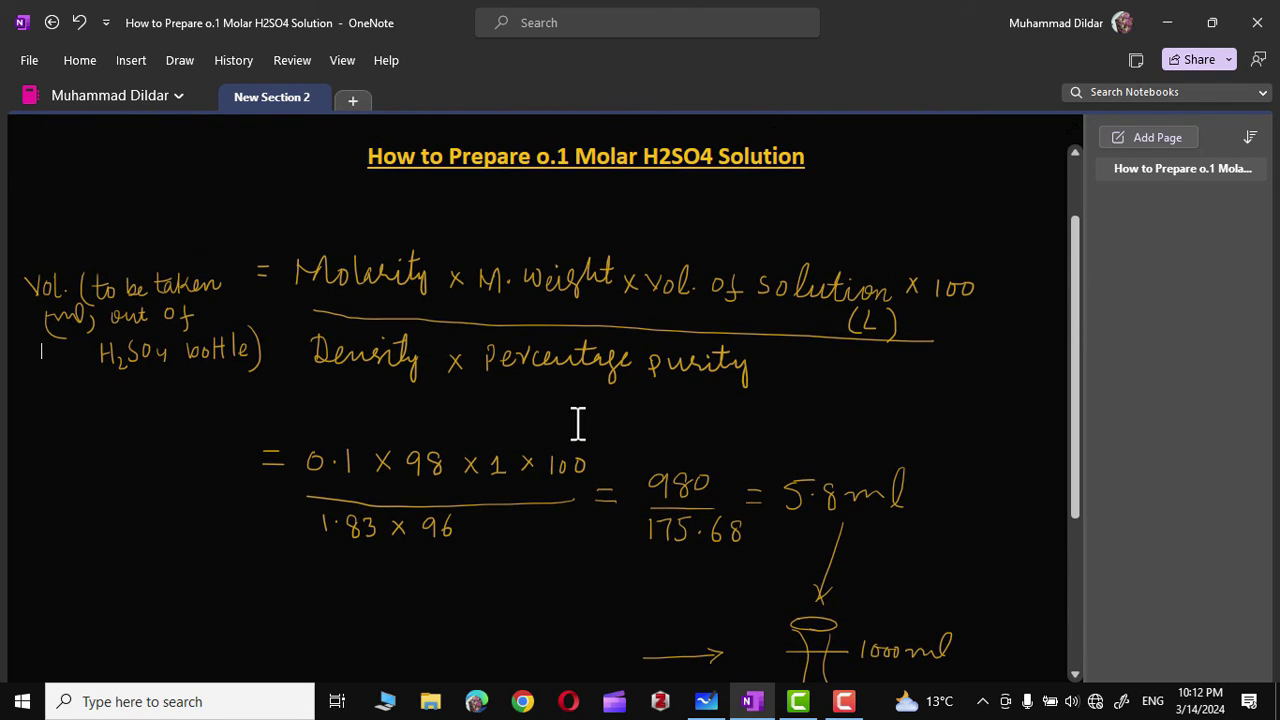